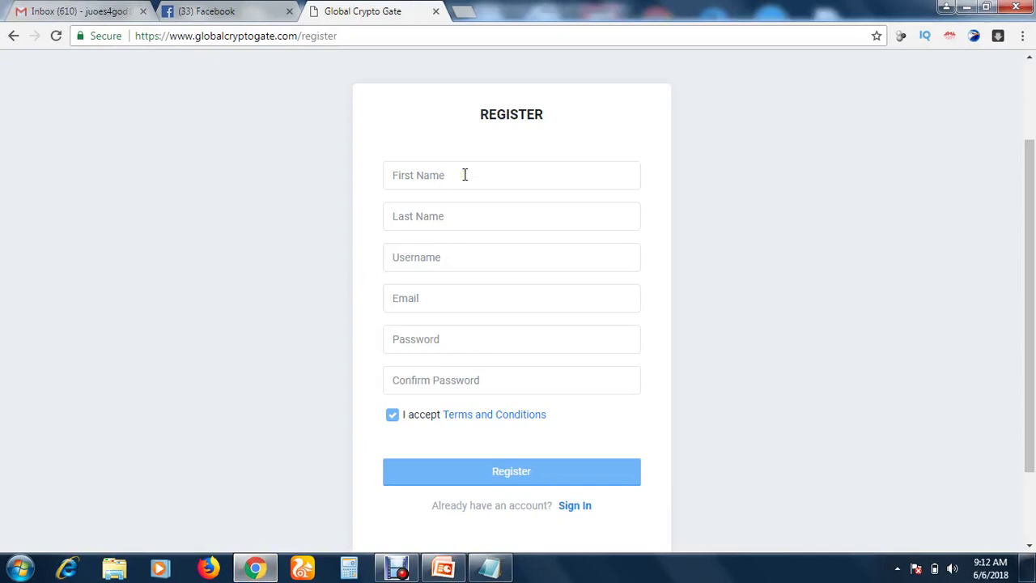
- Fill in the registration form with the name, username, email and password, accept the Terms and Conditions, and register the account
{"action": "left_click", "coordinate": [461, 256]}
{"action": "left_click", "coordinate": [466, 175]}
{"action": "left_click", "coordinate": [440, 299]}
{"action": "left_click", "coordinate": [443, 339]}
{"action": "left_click", "coordinate": [458, 381]}
{"action": "left_click", "coordinate": [393, 420]}
{"action": "left_click", "coordinate": [397, 568]}
{"action": "left_click", "coordinate": [374, 451]}
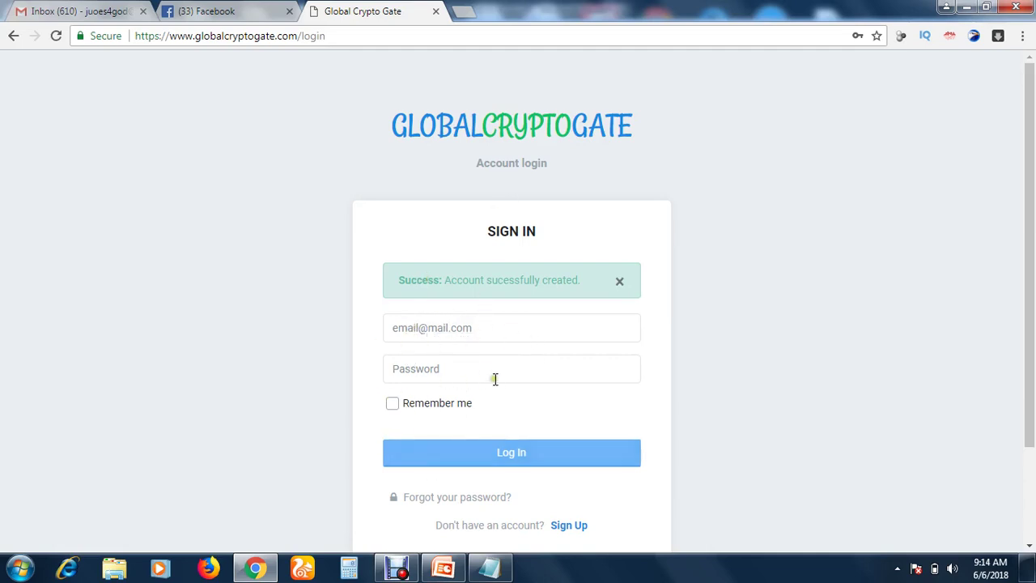
{"action": "left_click", "coordinate": [483, 327]}
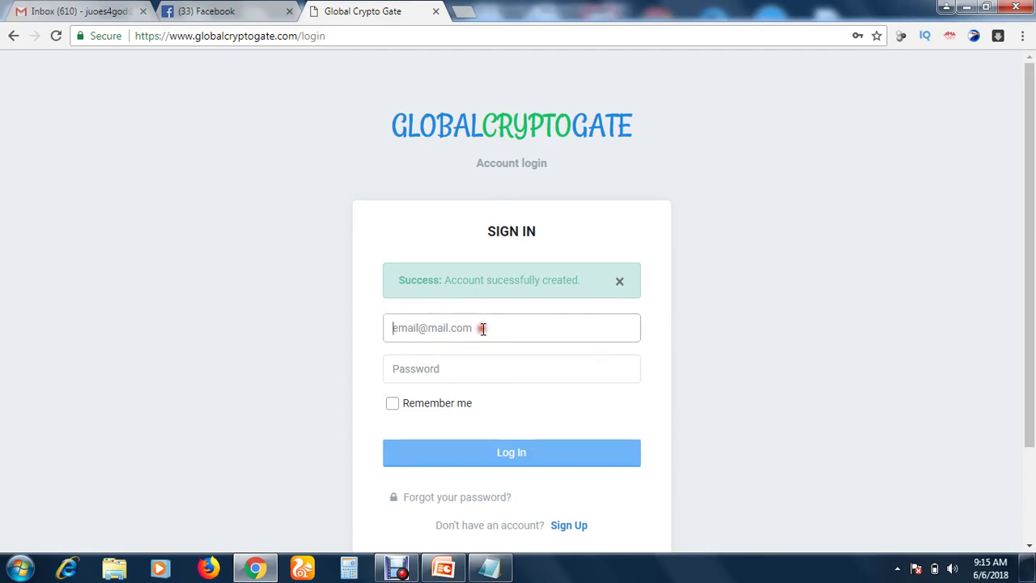
{"action": "left_click", "coordinate": [475, 370]}
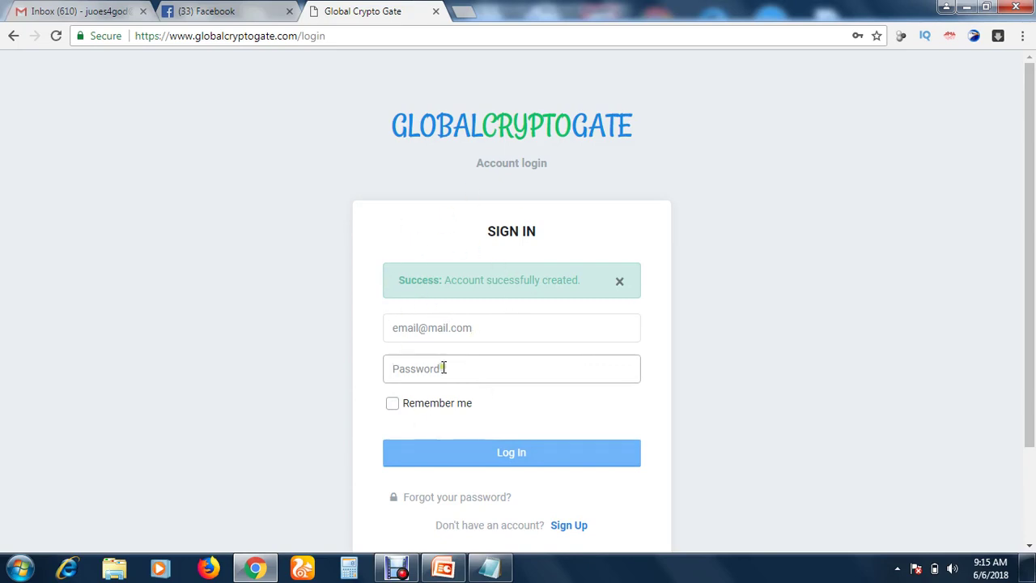
- Switch to the Gmail inbox and reload it to check for the account activation email
{"action": "left_click", "coordinate": [95, 14]}
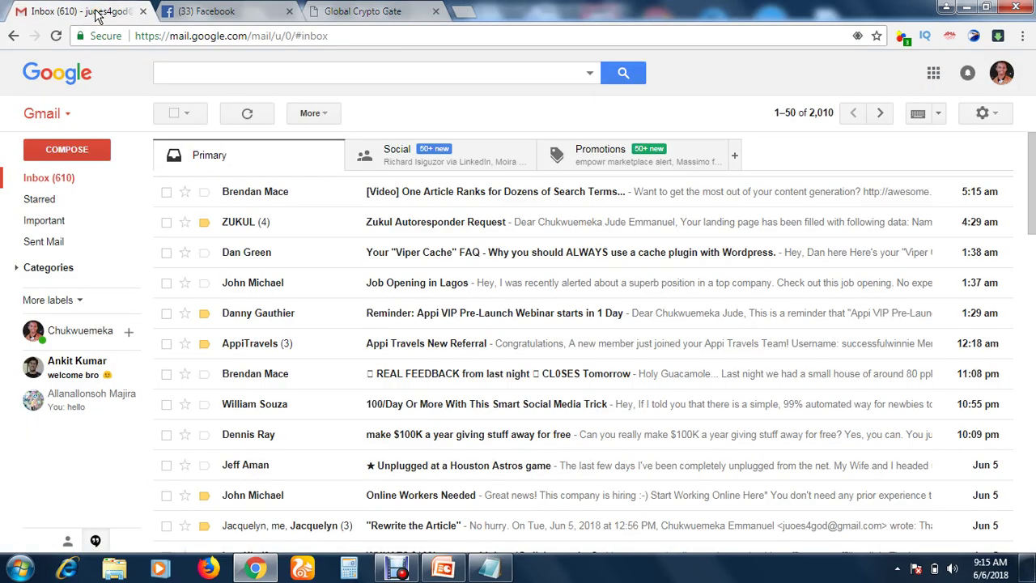
{"action": "right_click", "coordinate": [95, 14]}
{"action": "left_click", "coordinate": [113, 47]}
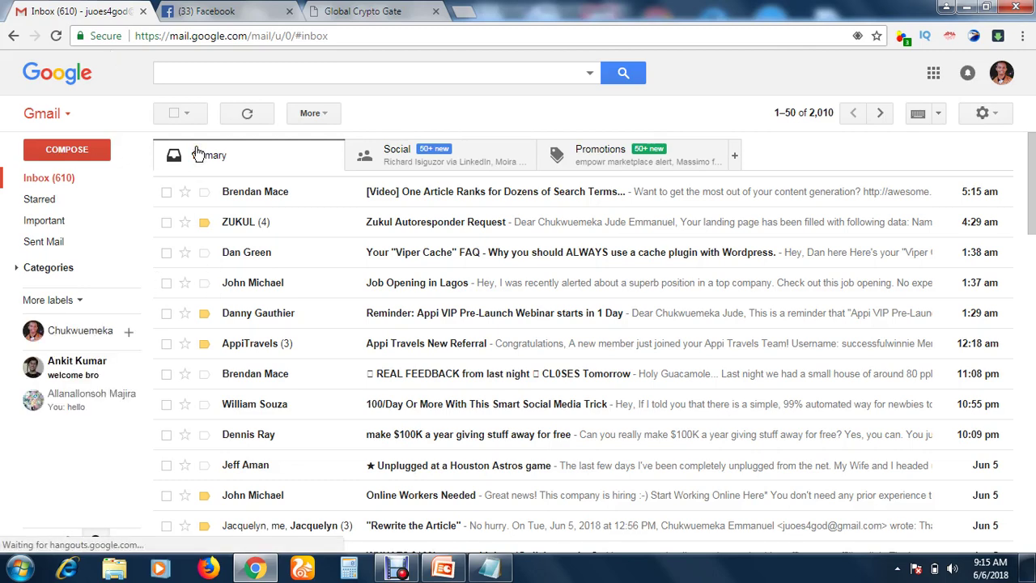
{"action": "left_click", "coordinate": [373, 18]}
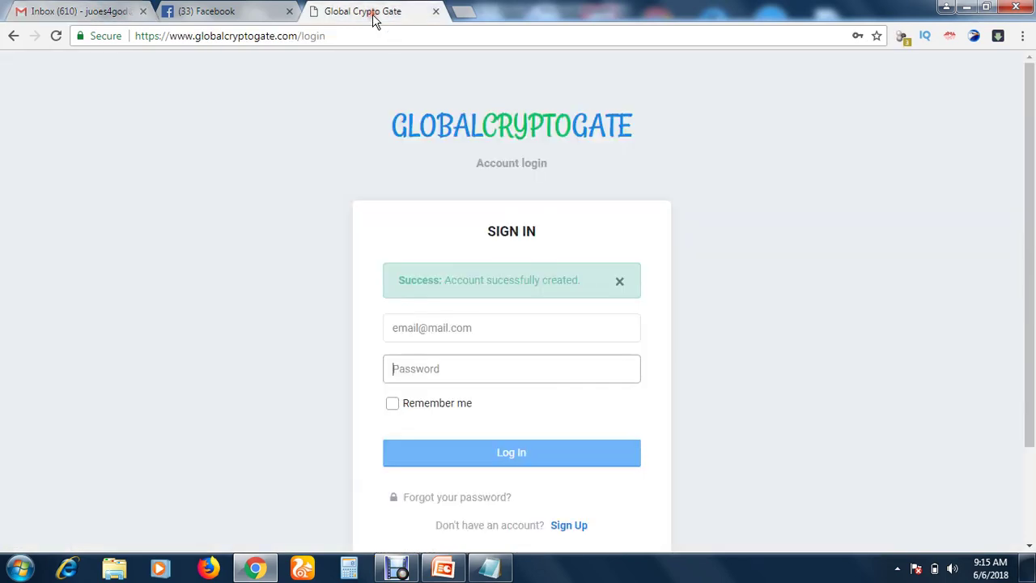
{"action": "left_click", "coordinate": [462, 331]}
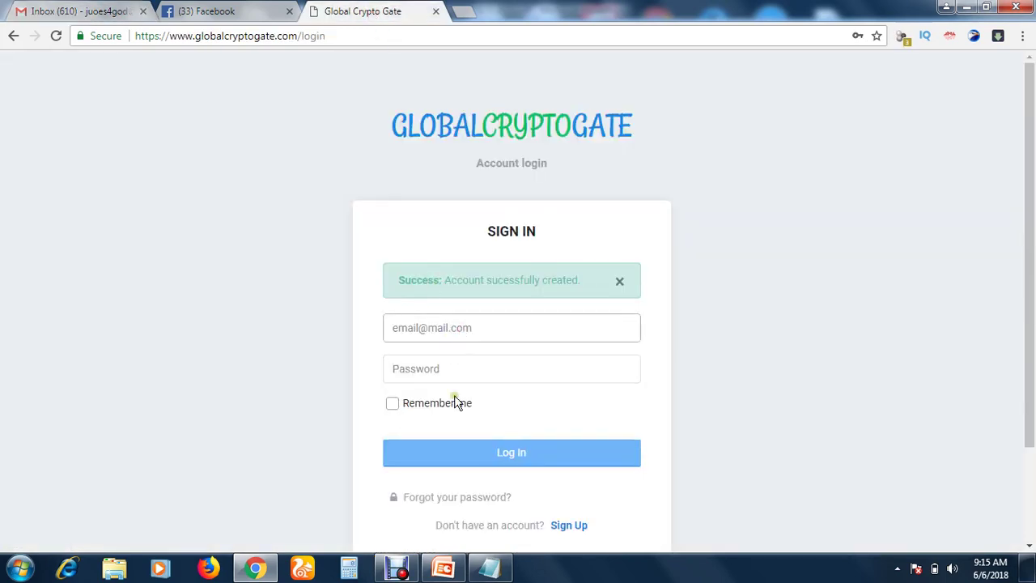
{"action": "left_click", "coordinate": [417, 573]}
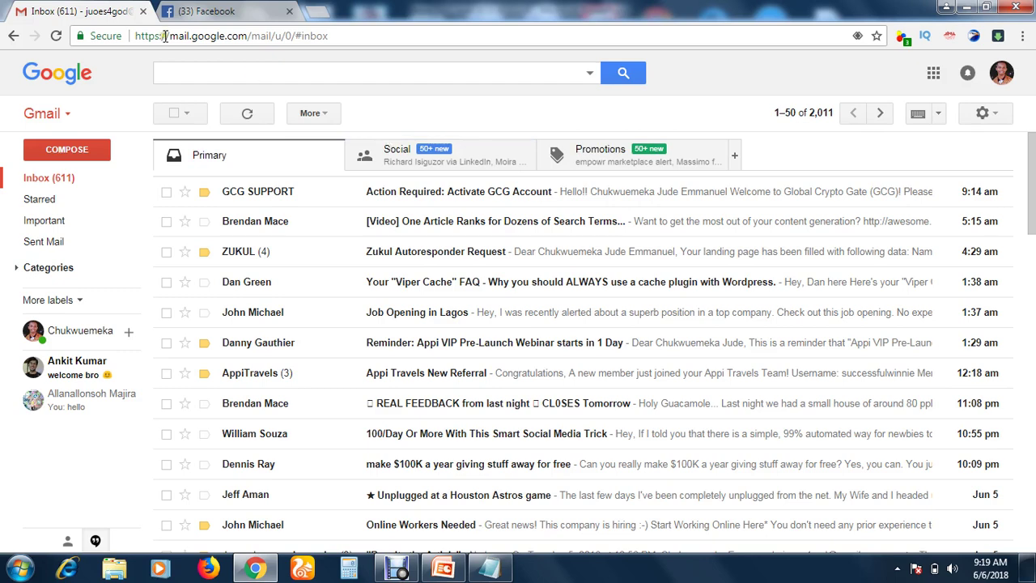
- Reload the Gmail inbox, expand the label list and open the Spam folder to look for the activation email
{"action": "right_click", "coordinate": [84, 11]}
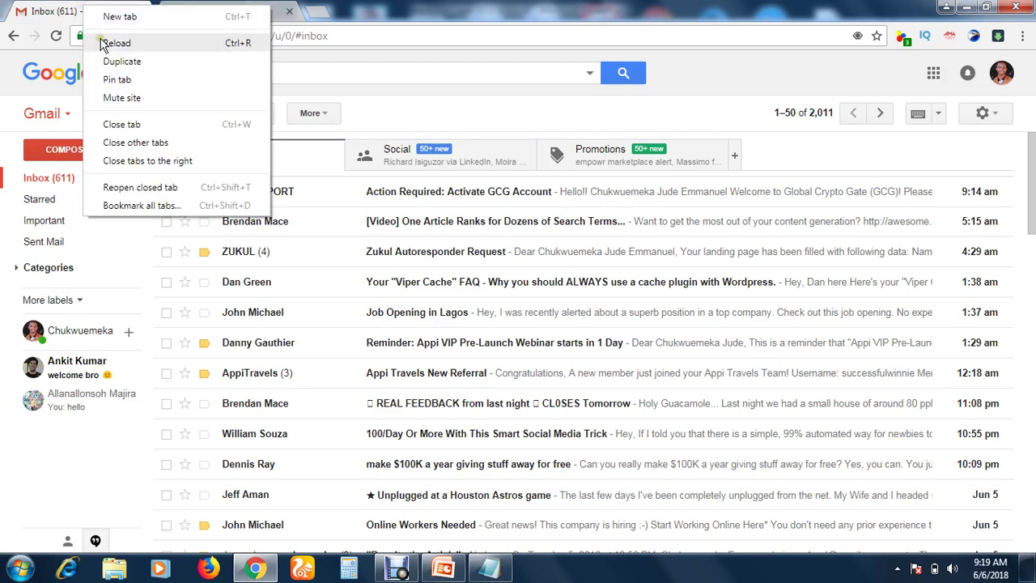
{"action": "left_click", "coordinate": [105, 41]}
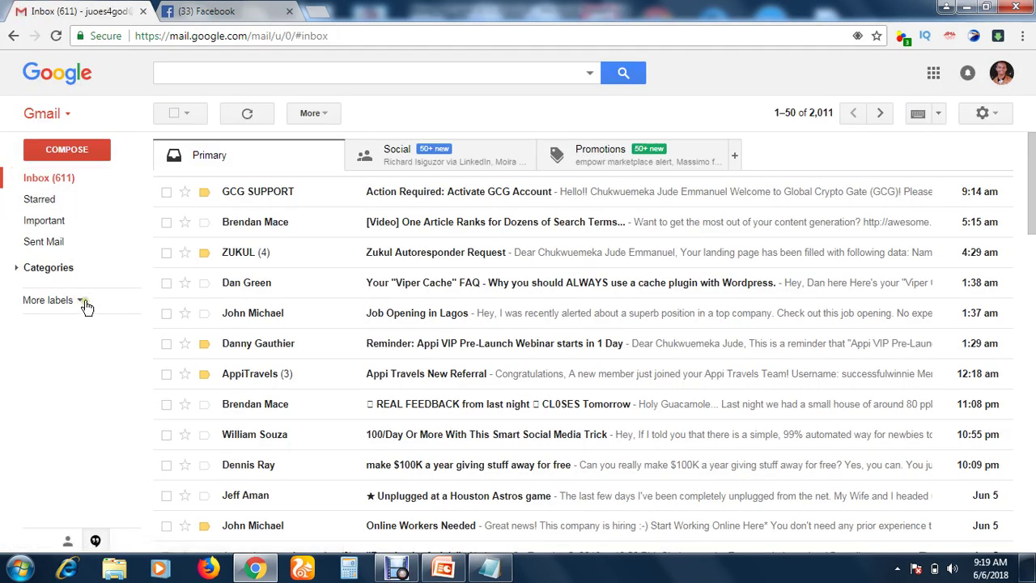
{"action": "left_click", "coordinate": [84, 302]}
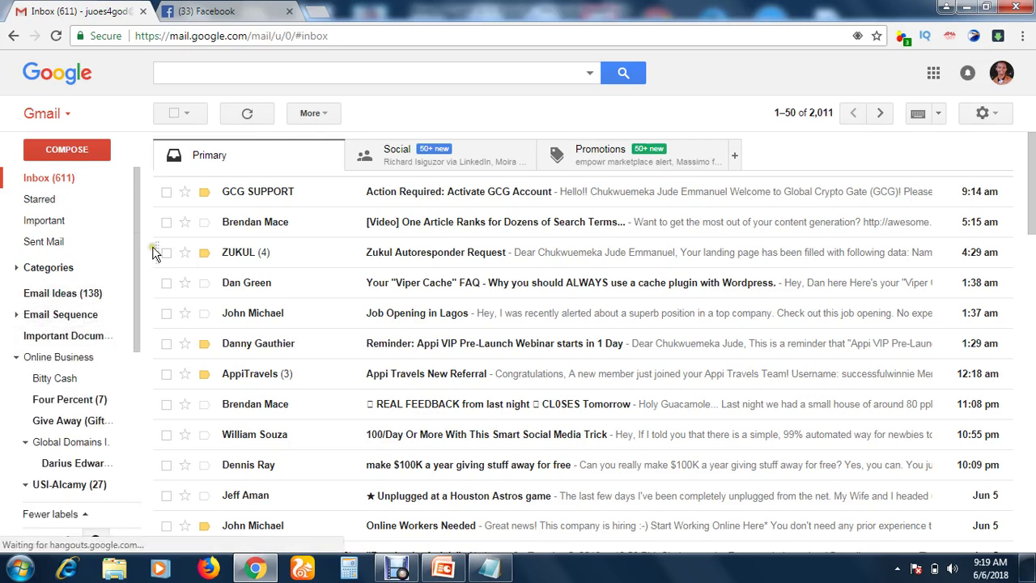
{"action": "left_click_drag", "start_coordinate": [139, 234], "coordinate": [161, 373]}
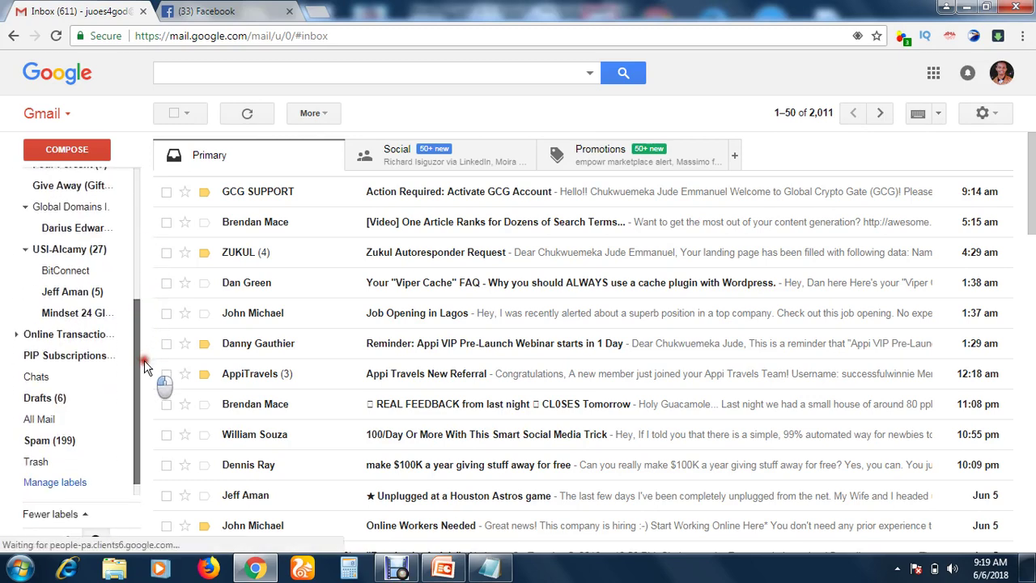
{"action": "left_click", "coordinate": [71, 446]}
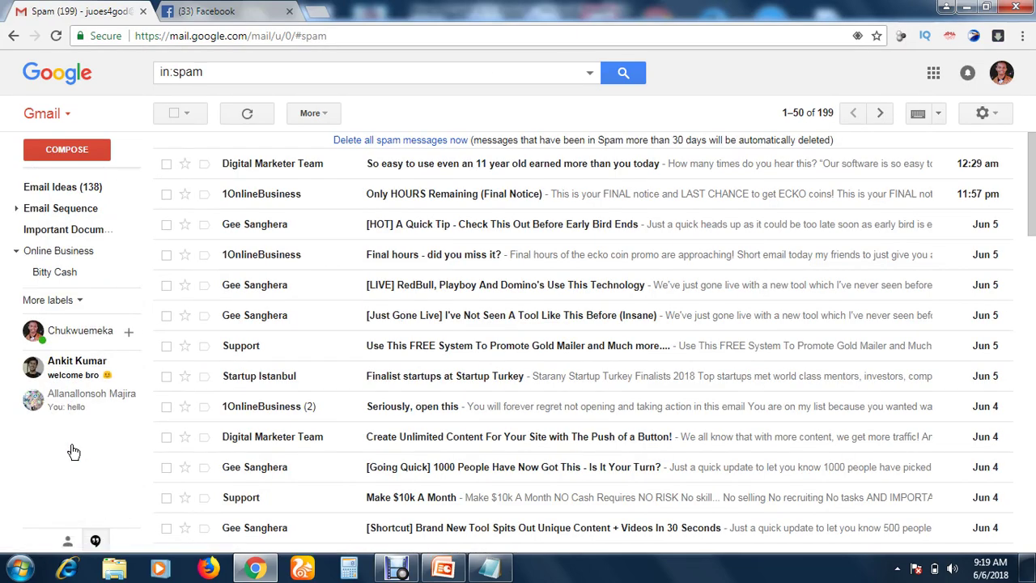
- Return to the inbox and open the GCG SUPPORT email "Action Required: Activate GCG Account"
{"action": "left_click", "coordinate": [85, 300]}
{"action": "left_click_drag", "start_coordinate": [133, 312], "coordinate": [128, 217]}
{"action": "left_click", "coordinate": [81, 178]}
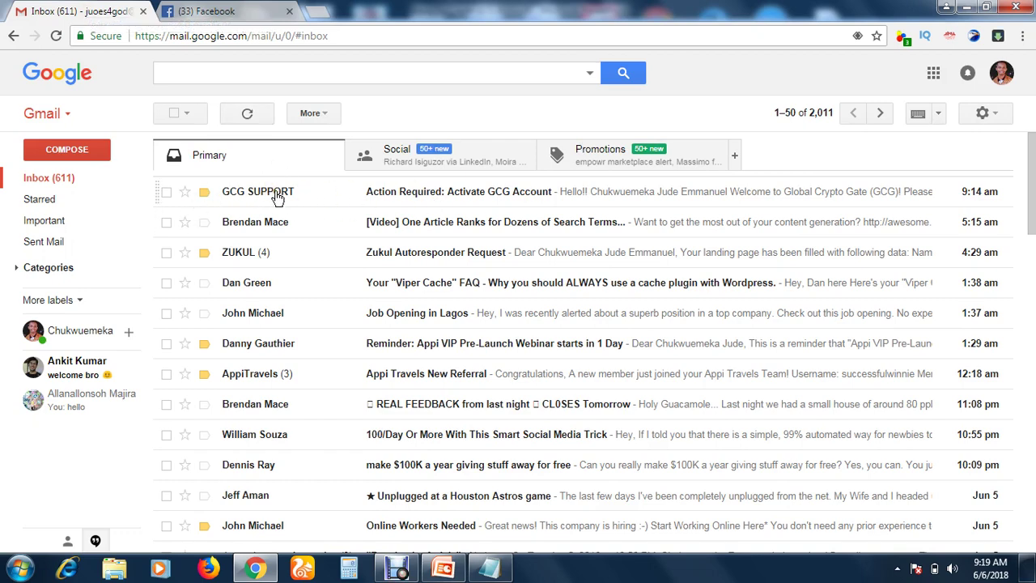
{"action": "left_click", "coordinate": [496, 194]}
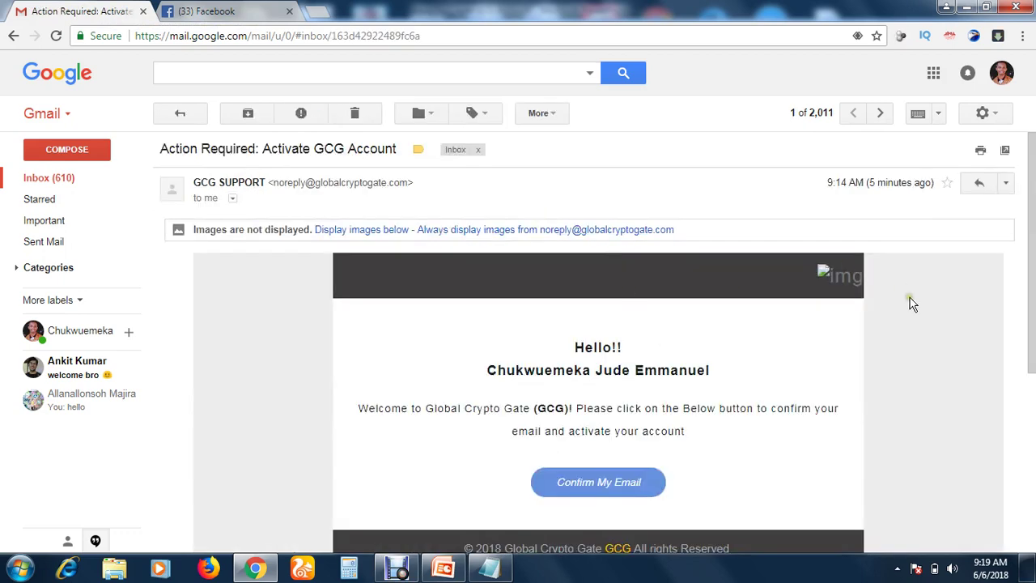
{"action": "left_click_drag", "start_coordinate": [1032, 199], "coordinate": [1034, 300]}
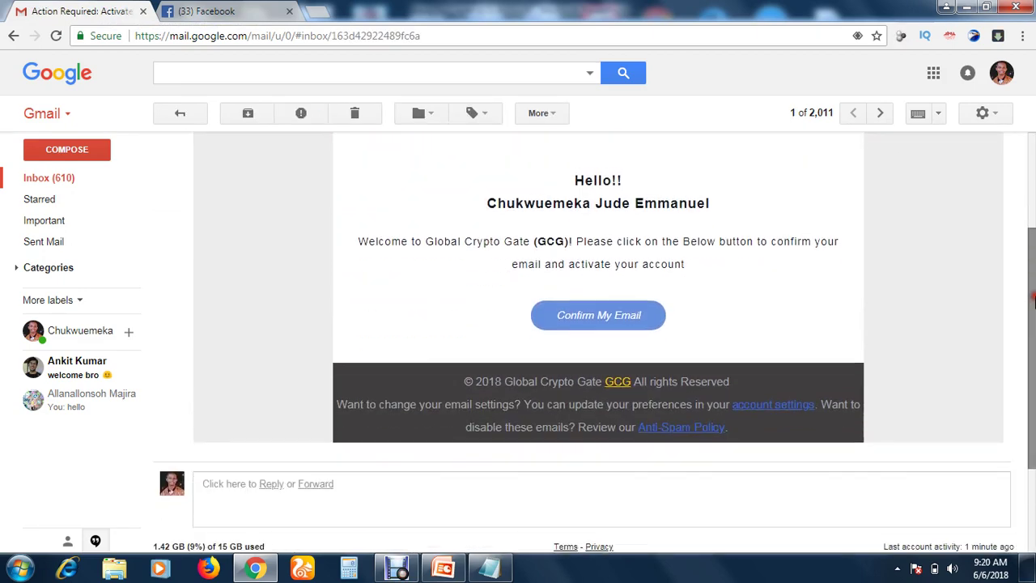
{"action": "scroll", "coordinate": [1034, 299], "scroll_direction": "up", "scroll_amount": 1}
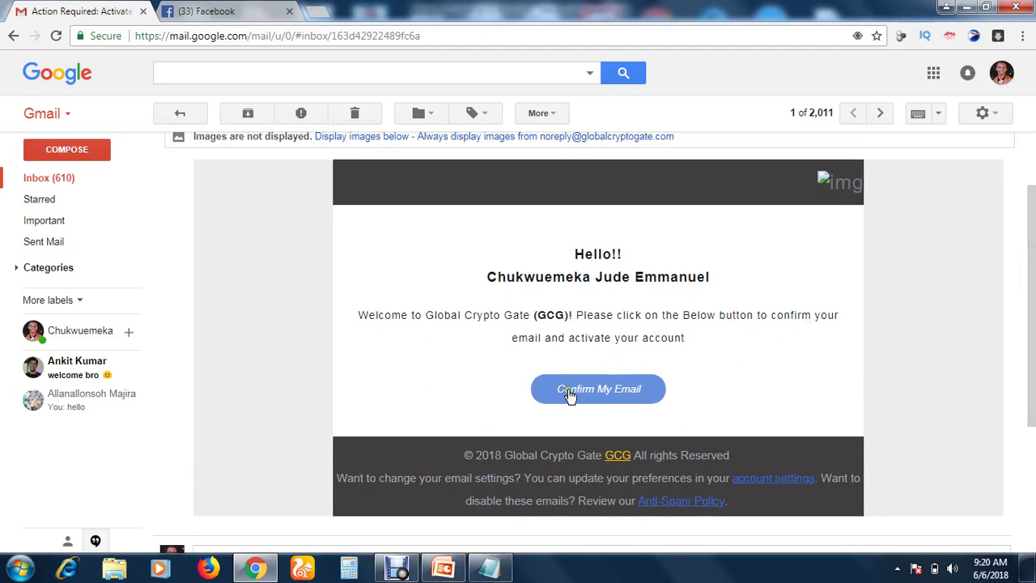
{"action": "left_click", "coordinate": [609, 400]}
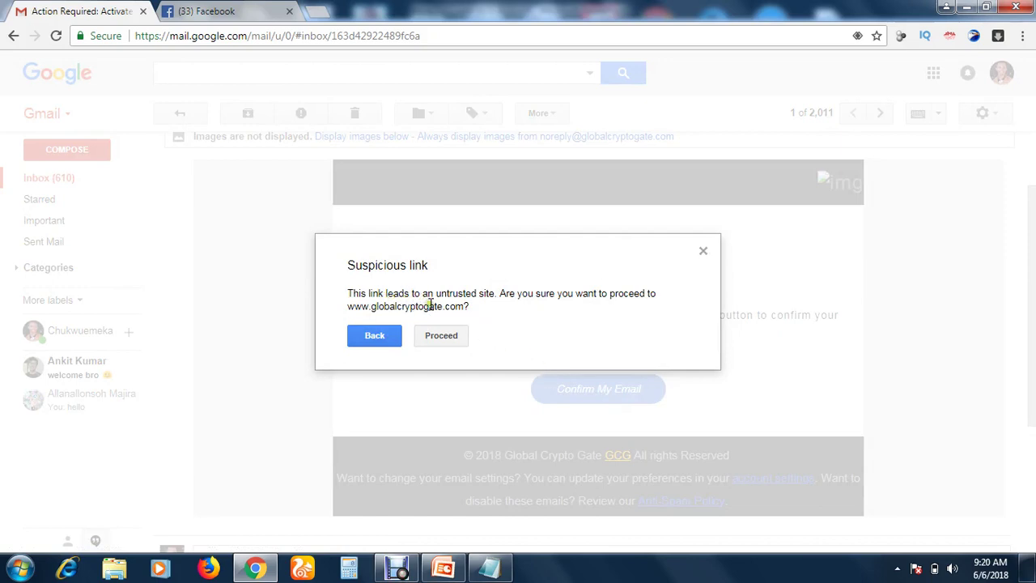
{"action": "left_click", "coordinate": [446, 342]}
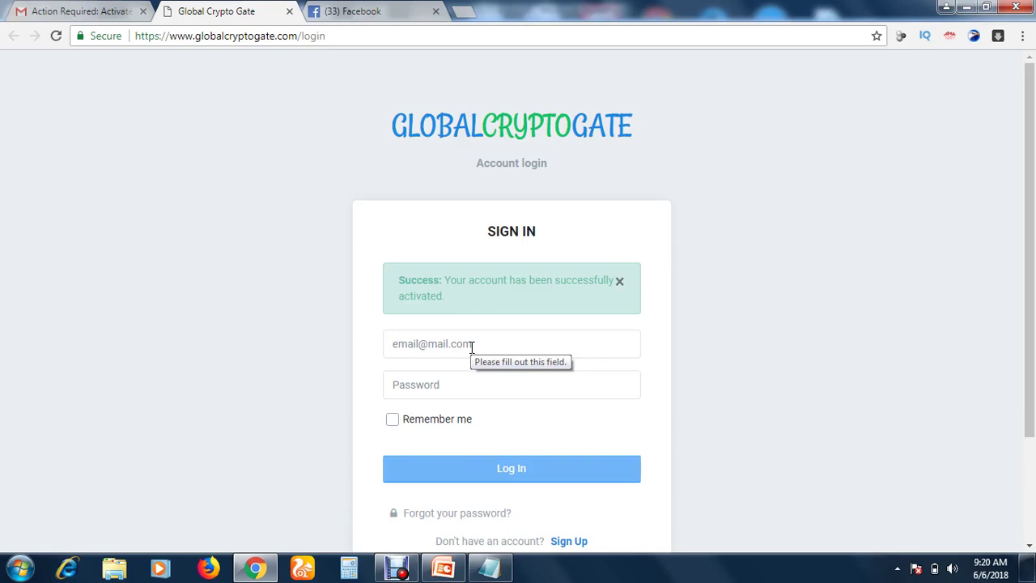
- Sign in to the activated Global Crypto Gate account with its email and password
{"action": "left_click", "coordinate": [400, 345]}
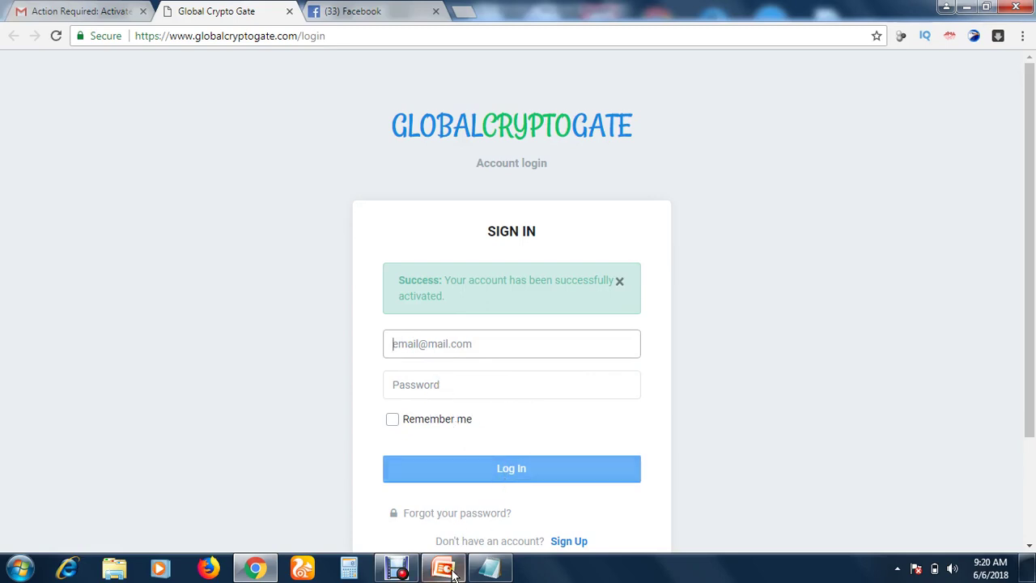
{"action": "left_click", "coordinate": [396, 569]}
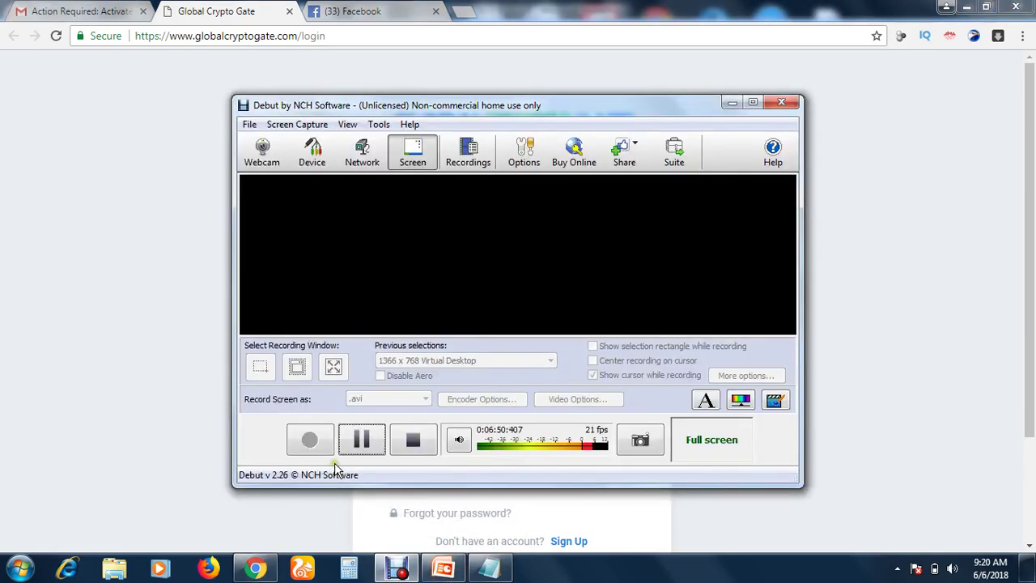
{"action": "left_click", "coordinate": [358, 437]}
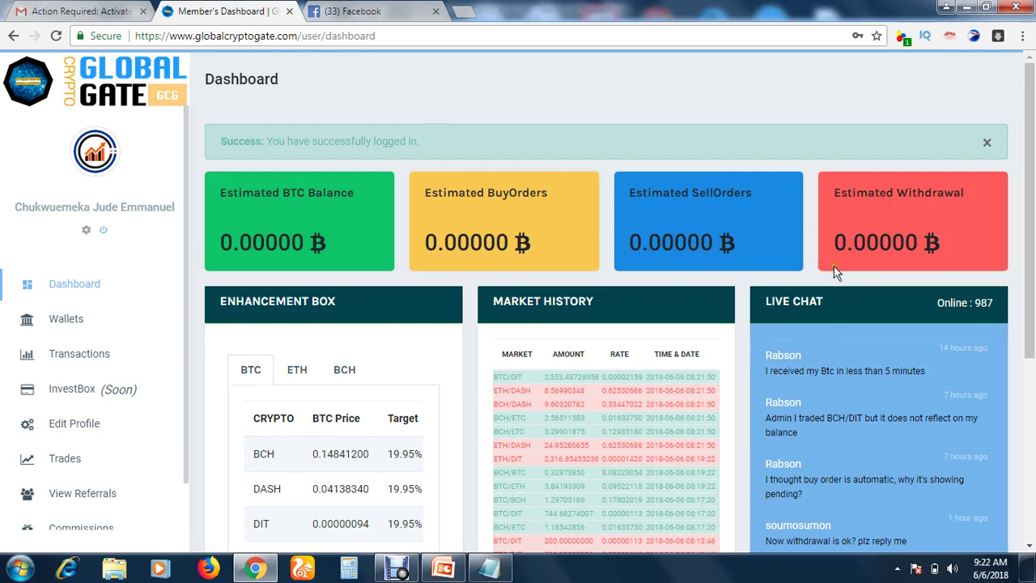
- Look over the member dashboard's estimated balances, Enhancement Box, Market History and Live Chat
{"action": "scroll", "coordinate": [901, 230], "scroll_direction": "down", "scroll_amount": 2}
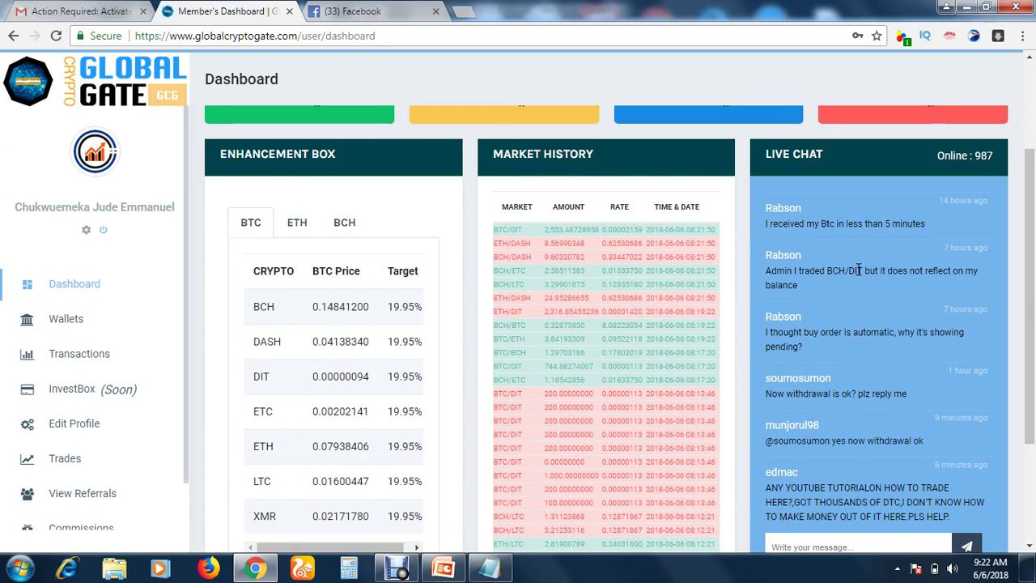
{"action": "left_click_drag", "start_coordinate": [1033, 275], "coordinate": [1031, 156]}
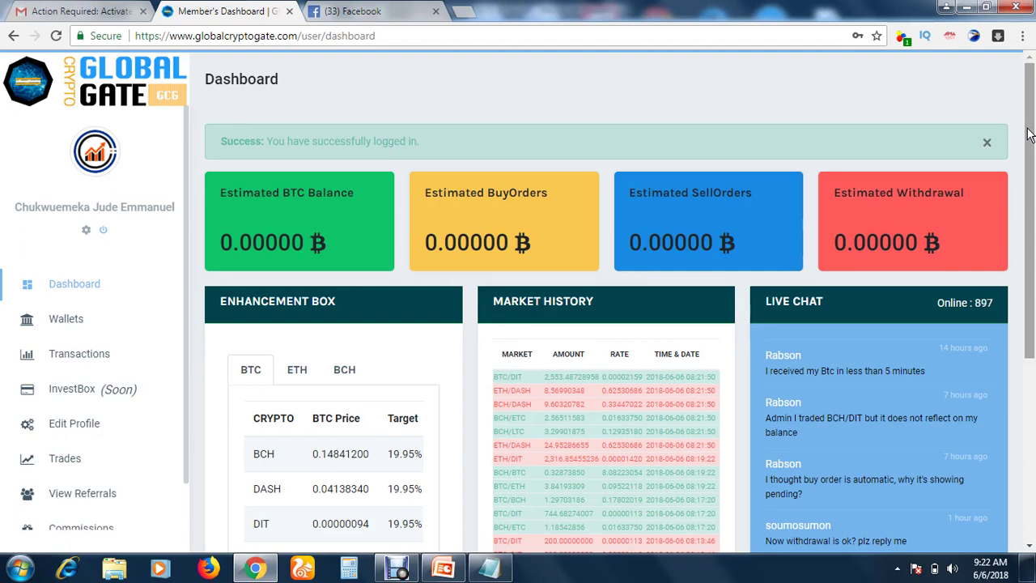
{"action": "left_click_drag", "start_coordinate": [1029, 131], "coordinate": [1033, 249]}
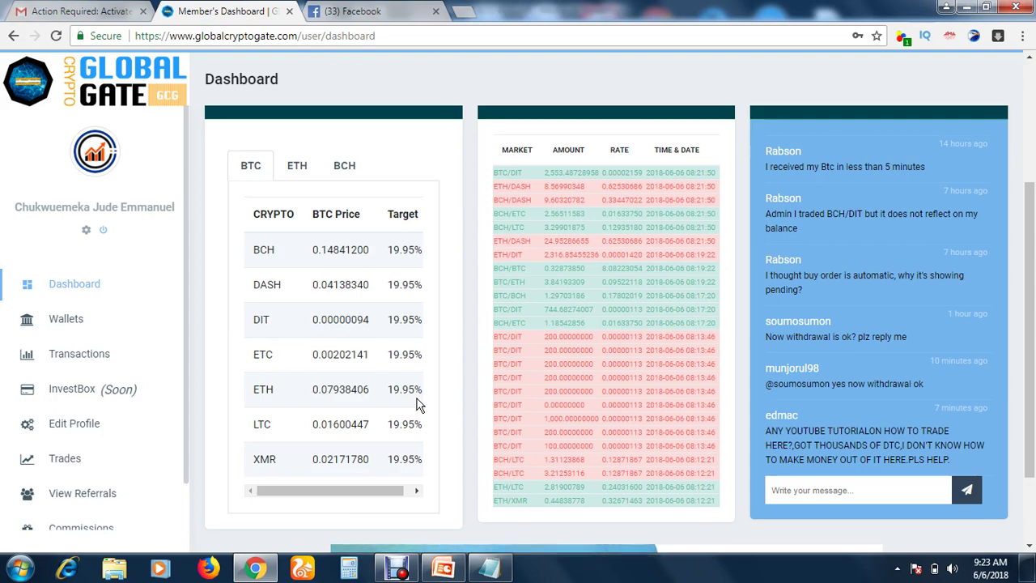
- Switch to the "How To Create GCG Account" PowerPoint presentation, start the slide show from slide 4 and advance to the closing slide
{"action": "left_click", "coordinate": [443, 568]}
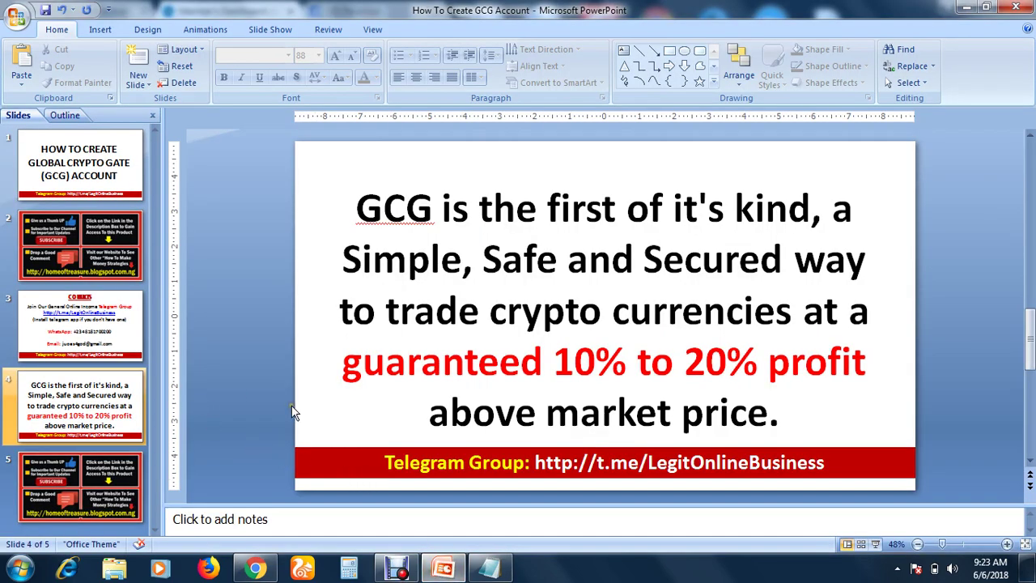
{"action": "left_click", "coordinate": [876, 544]}
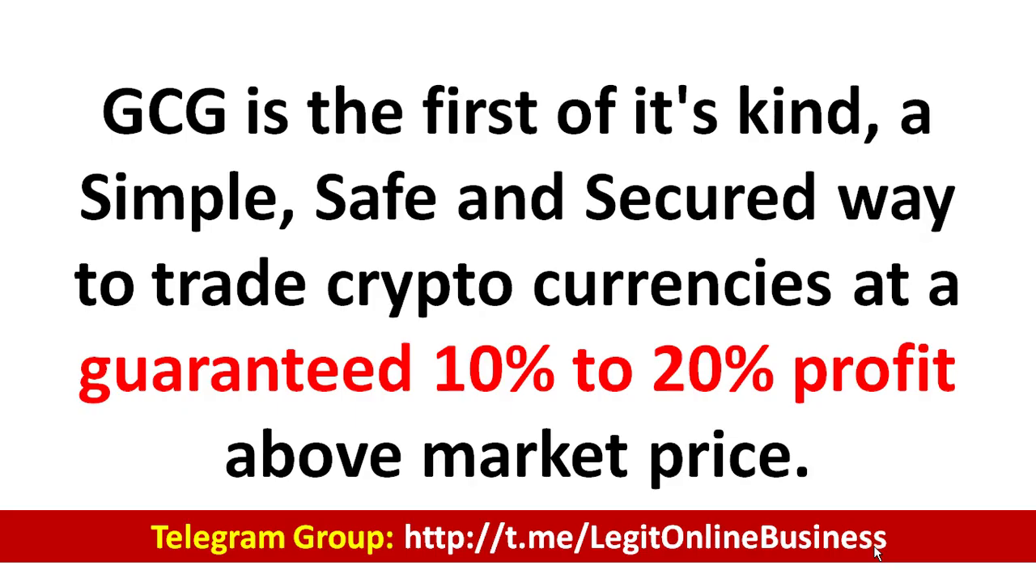
{"action": "left_click", "coordinate": [877, 550]}
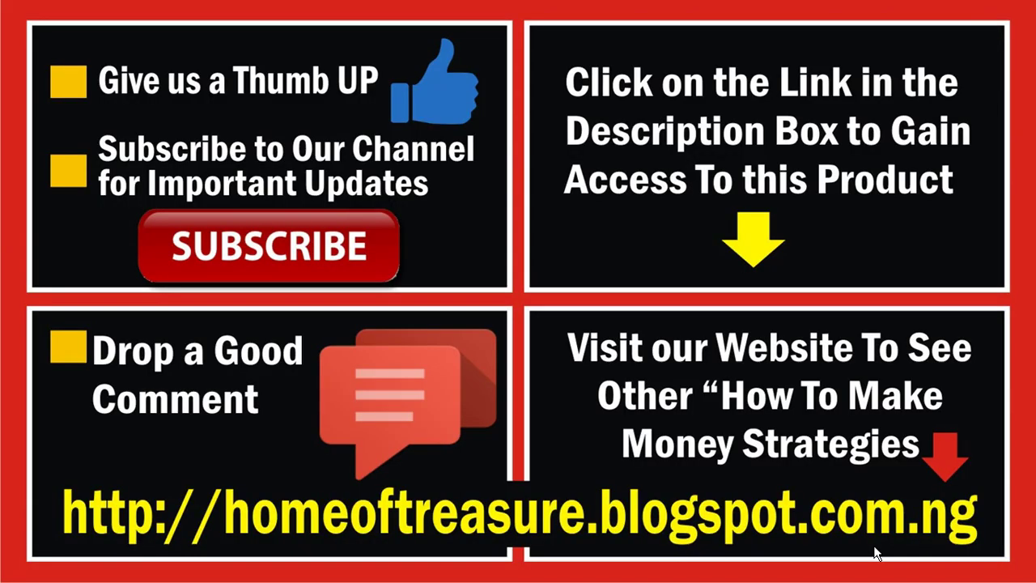